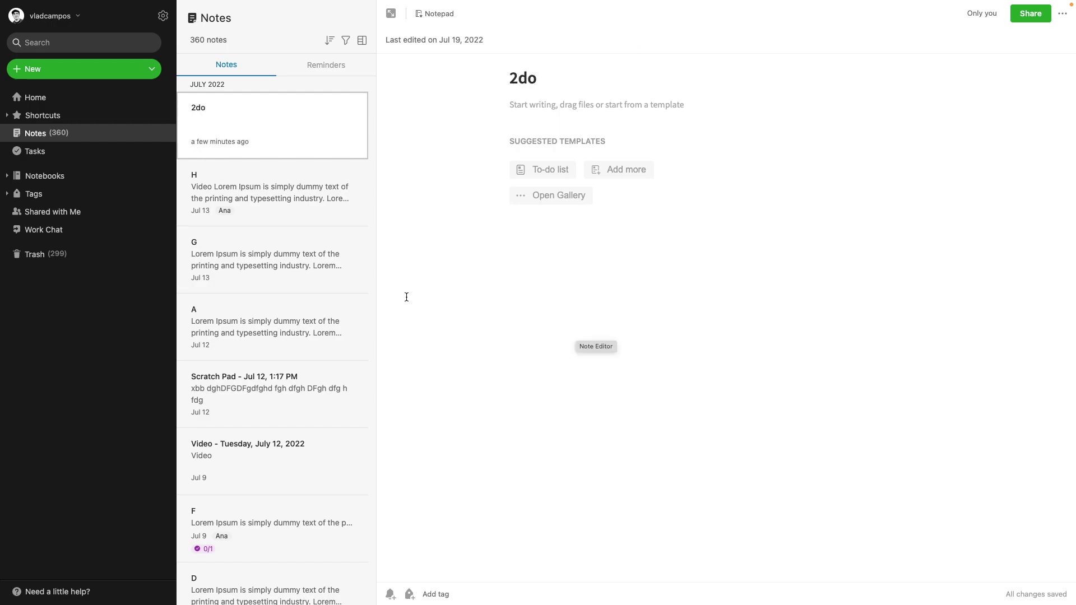
Set the 2do note as the default task note from the Tasks panel menu
{"action": "left_click", "coordinate": [78, 158]}
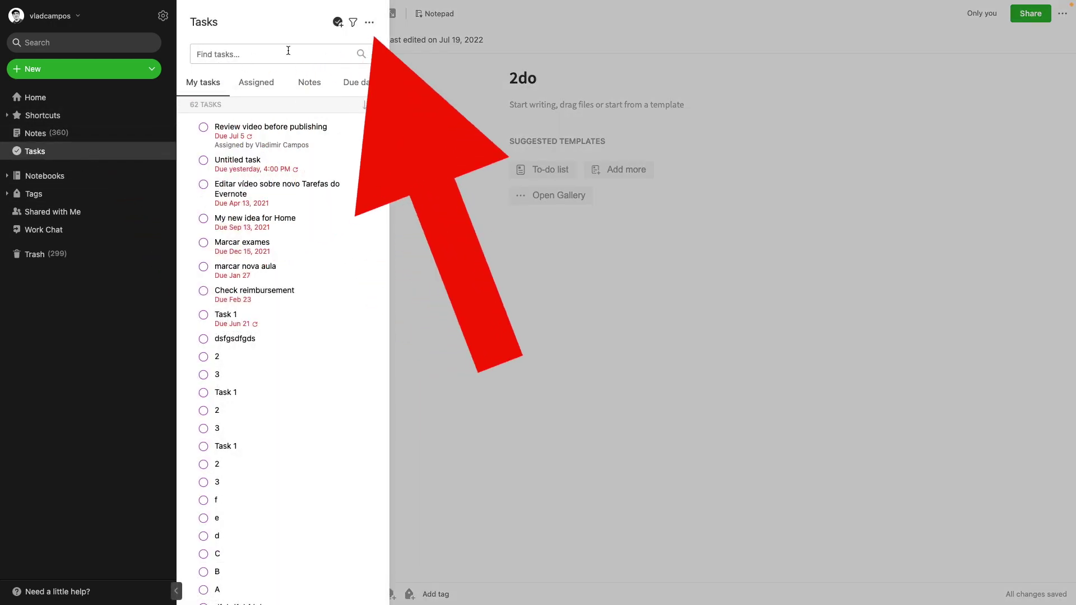
{"action": "left_click", "coordinate": [369, 22]}
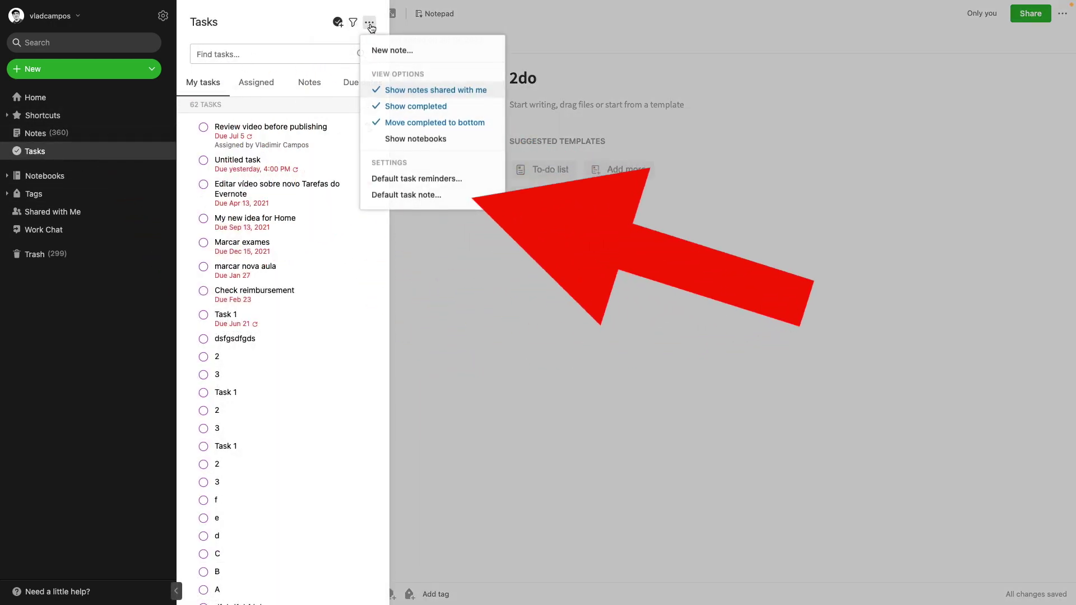
{"action": "left_click", "coordinate": [470, 195]}
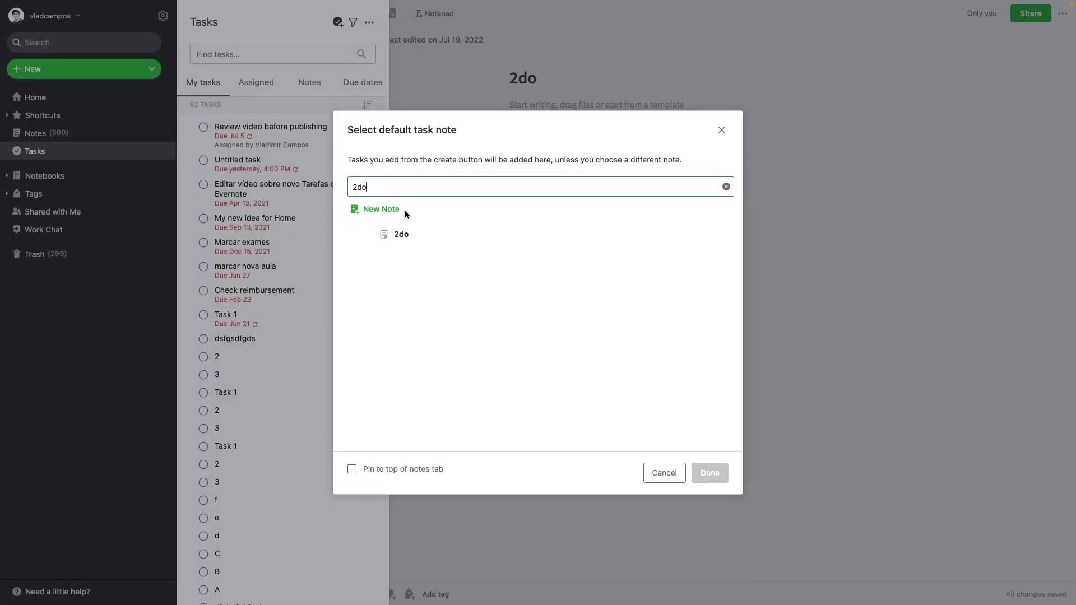
{"action": "left_click", "coordinate": [426, 236]}
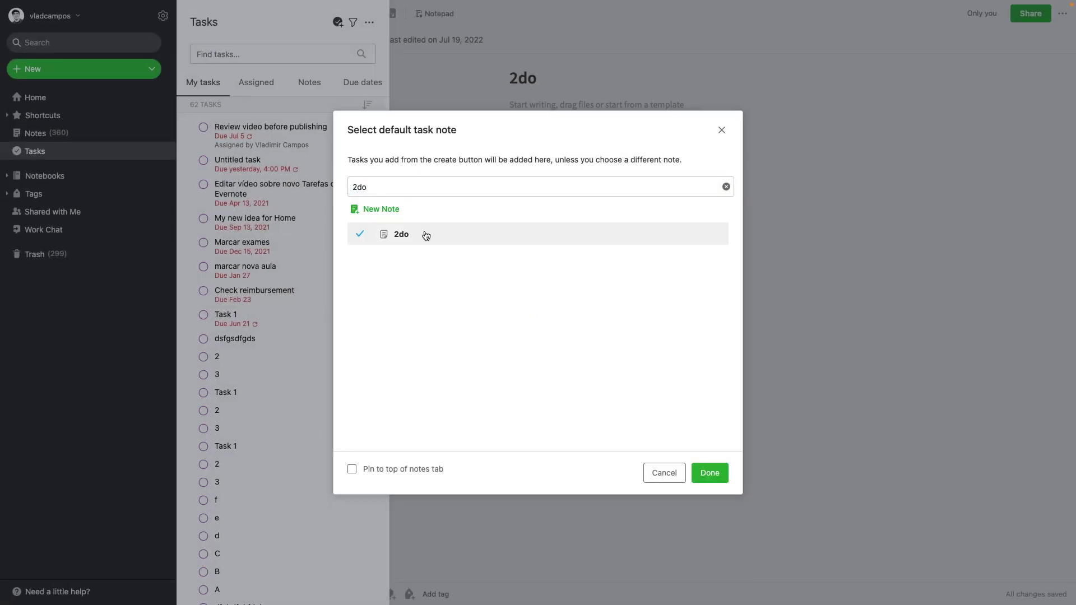
{"action": "left_click", "coordinate": [710, 474]}
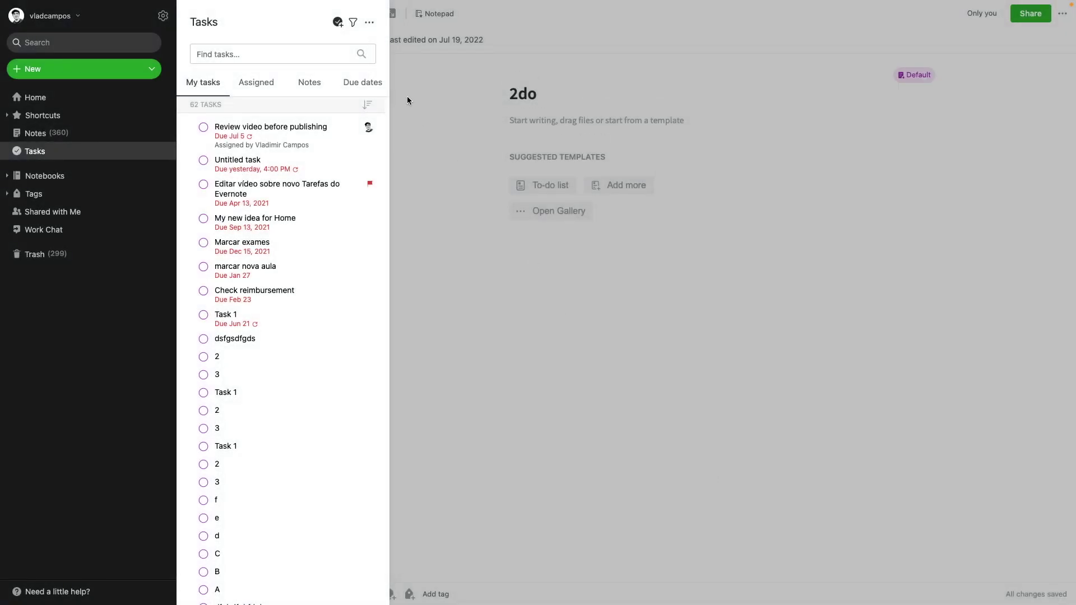
Add two tasks, 'new 1' and 'new 2', to the 2do note
{"action": "left_click", "coordinate": [338, 23]}
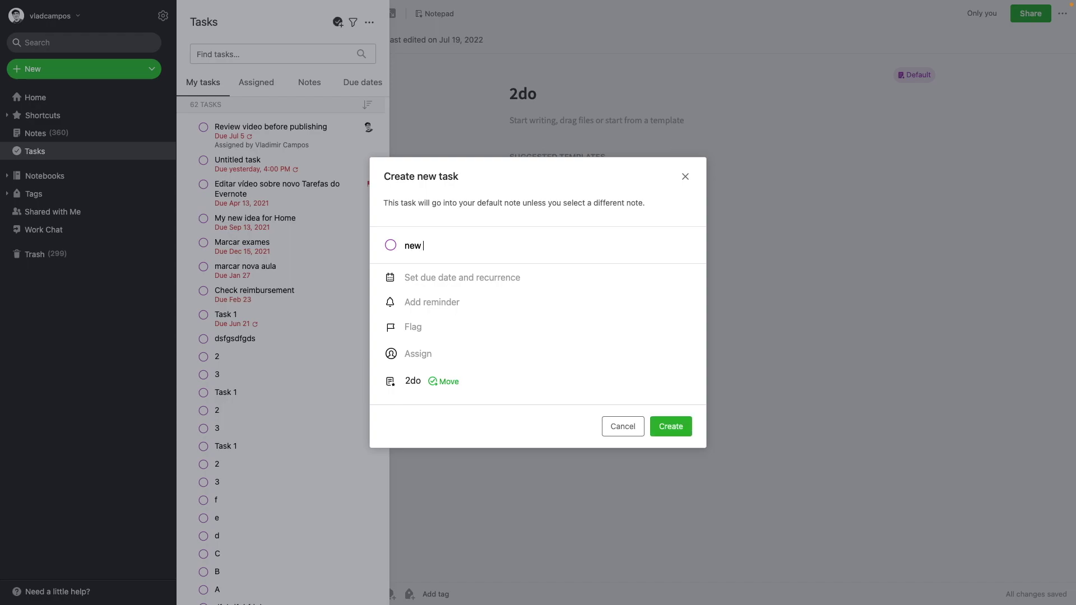
{"action": "left_click", "coordinate": [683, 434]}
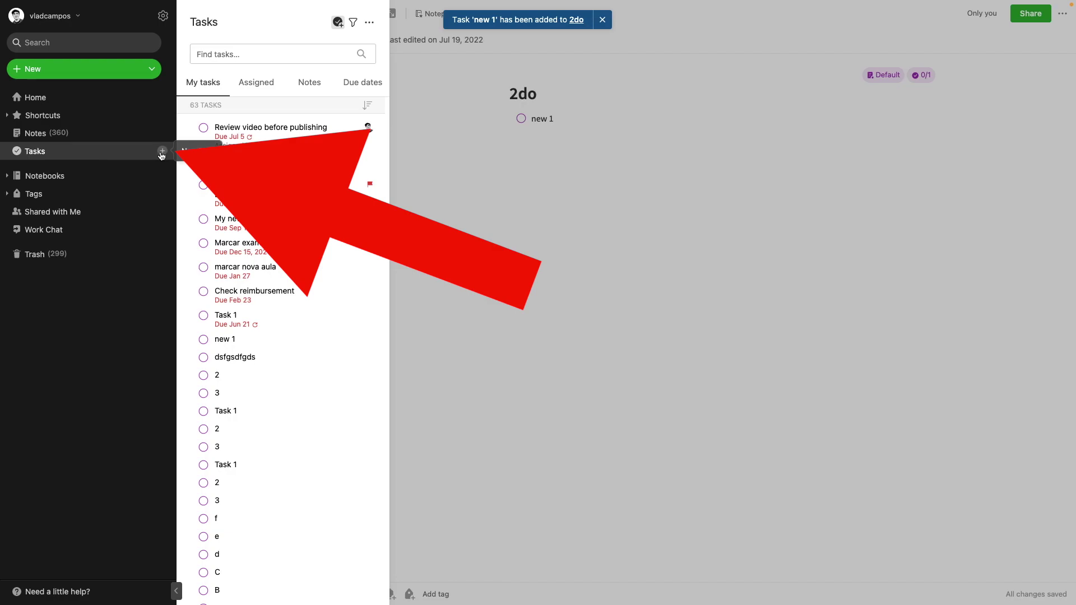
{"action": "left_click", "coordinate": [162, 152]}
{"action": "type", "text": "new 2"}
{"action": "left_click", "coordinate": [673, 428]}
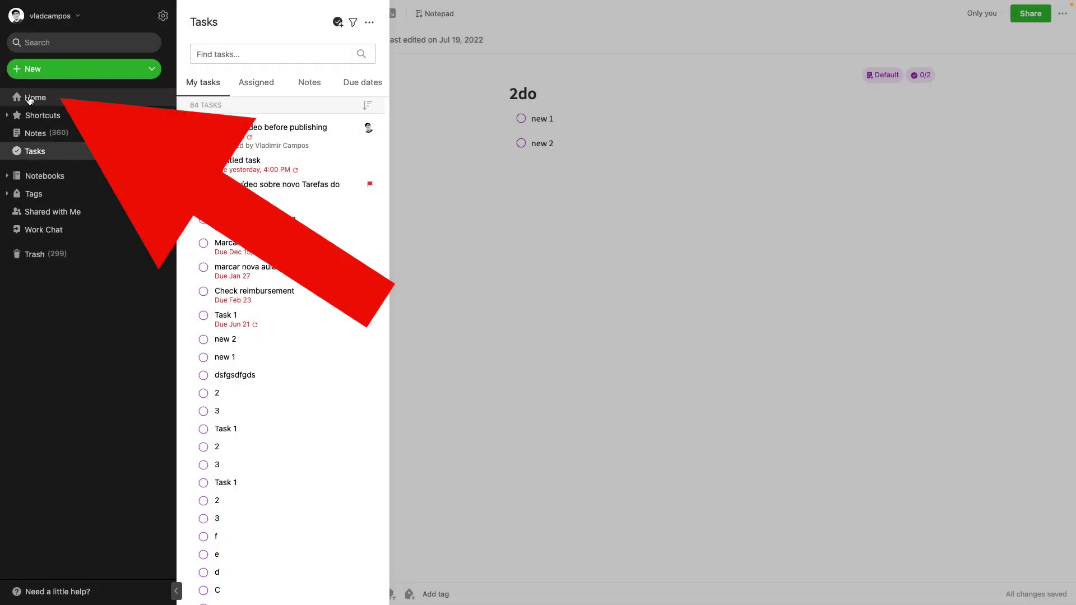
Create task 'new 3' from the Home dashboard's My Tasks widget, then return to Notes
{"action": "left_click", "coordinate": [32, 98]}
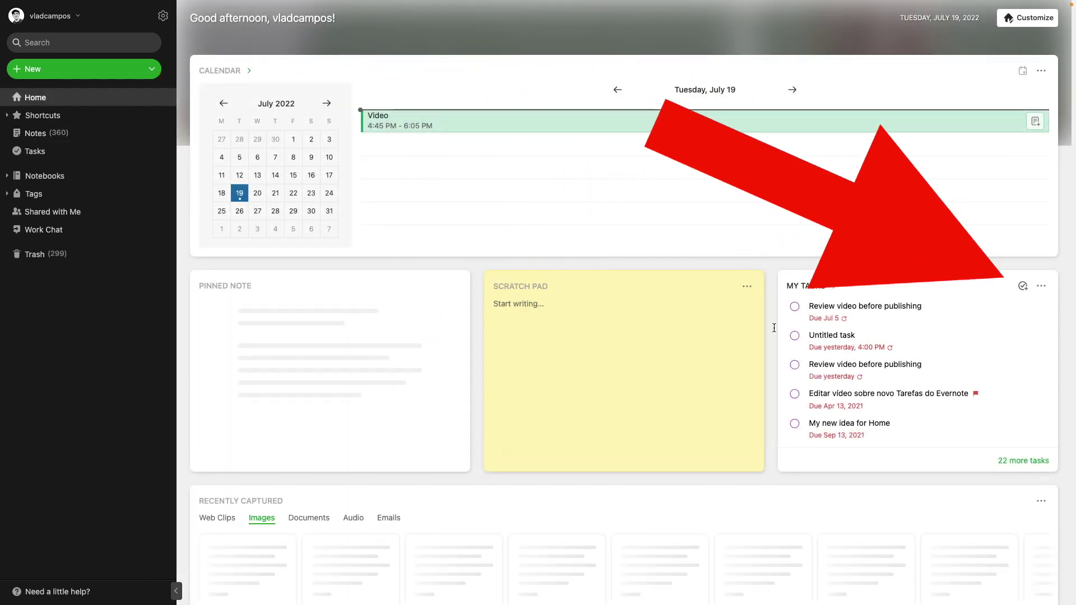
{"action": "left_click", "coordinate": [1023, 286]}
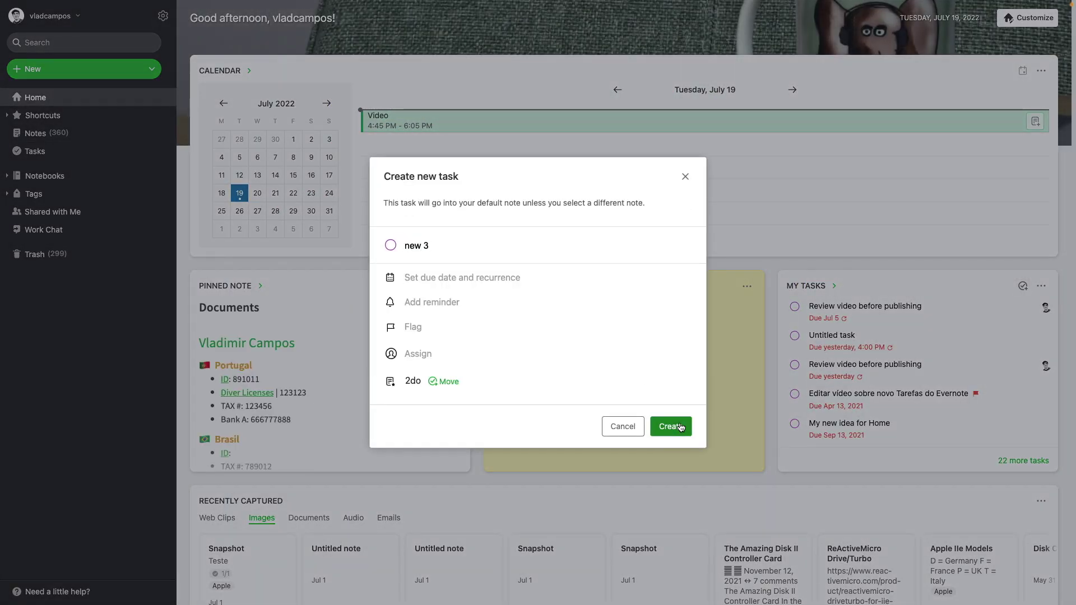
{"action": "left_click", "coordinate": [680, 428]}
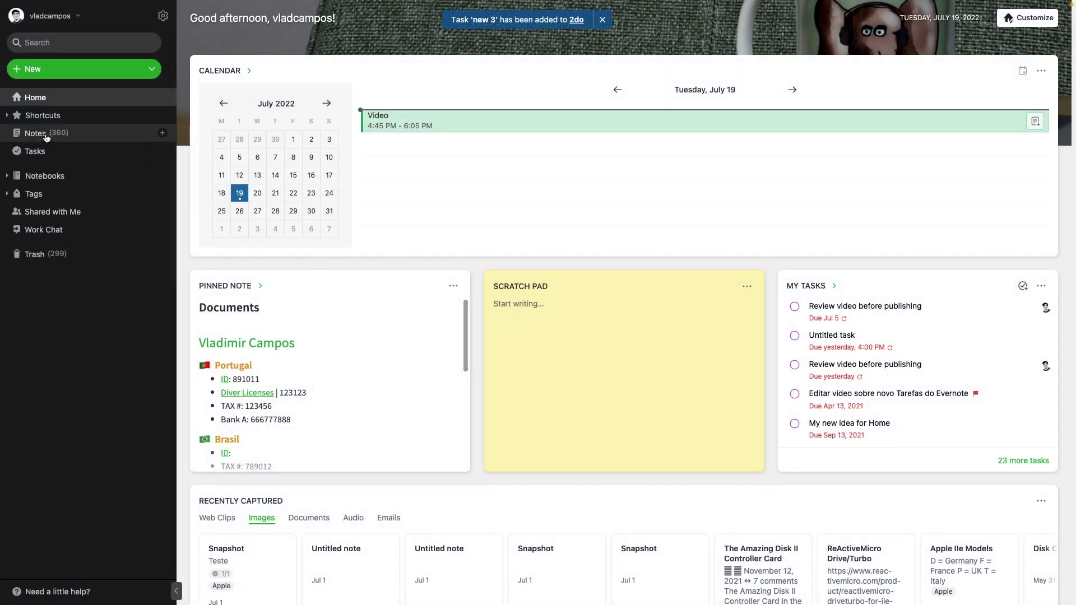
{"action": "left_click", "coordinate": [35, 134]}
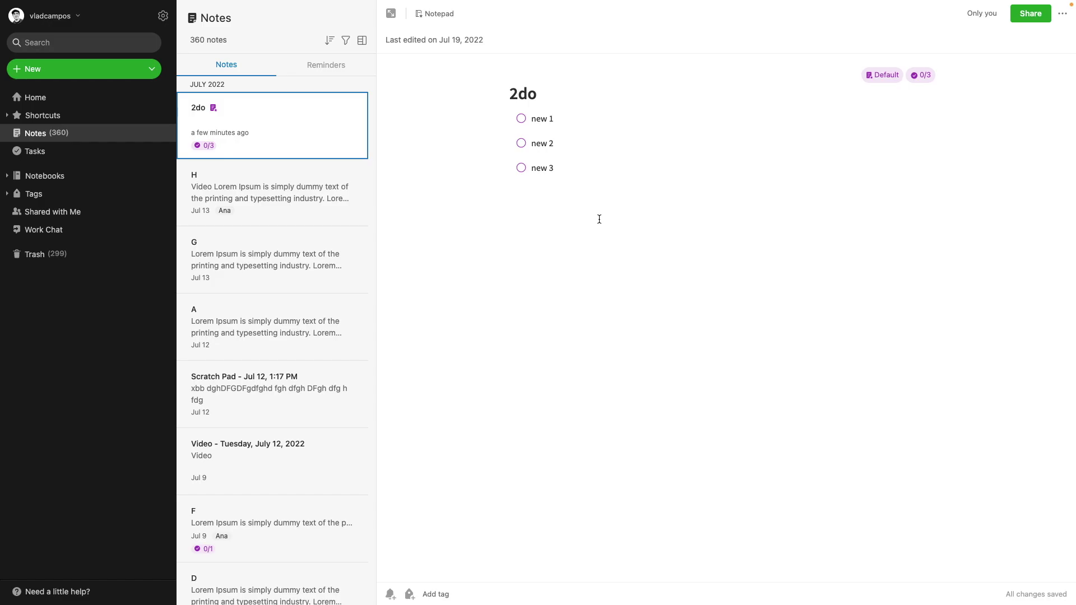
Select the 2do note and reopen the Tasks panel listing new 3, new 2 and new 1
{"action": "left_click", "coordinate": [721, 129]}
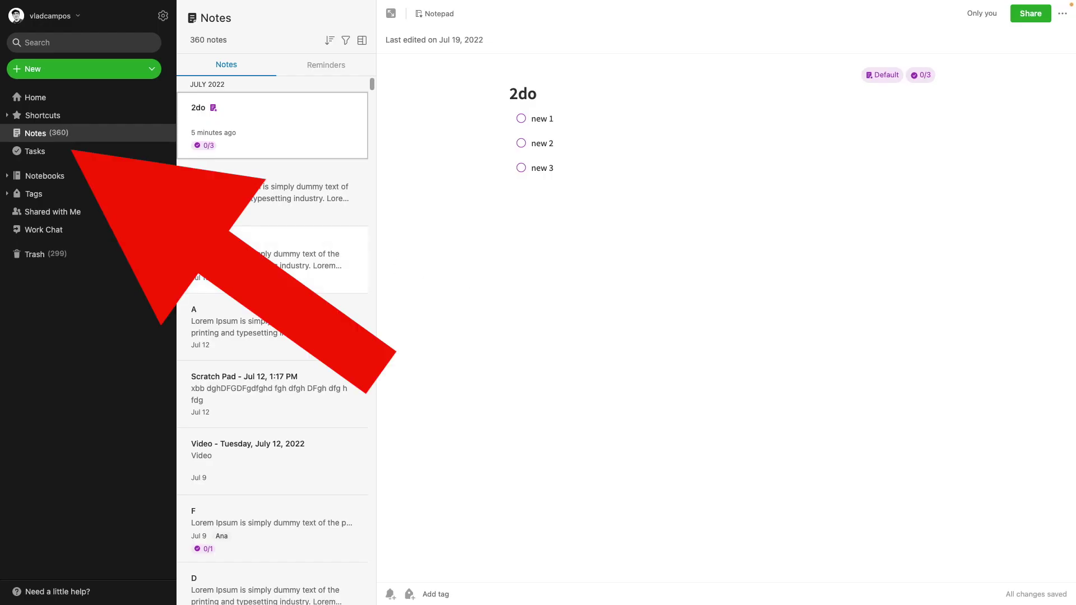
{"action": "left_click", "coordinate": [68, 151]}
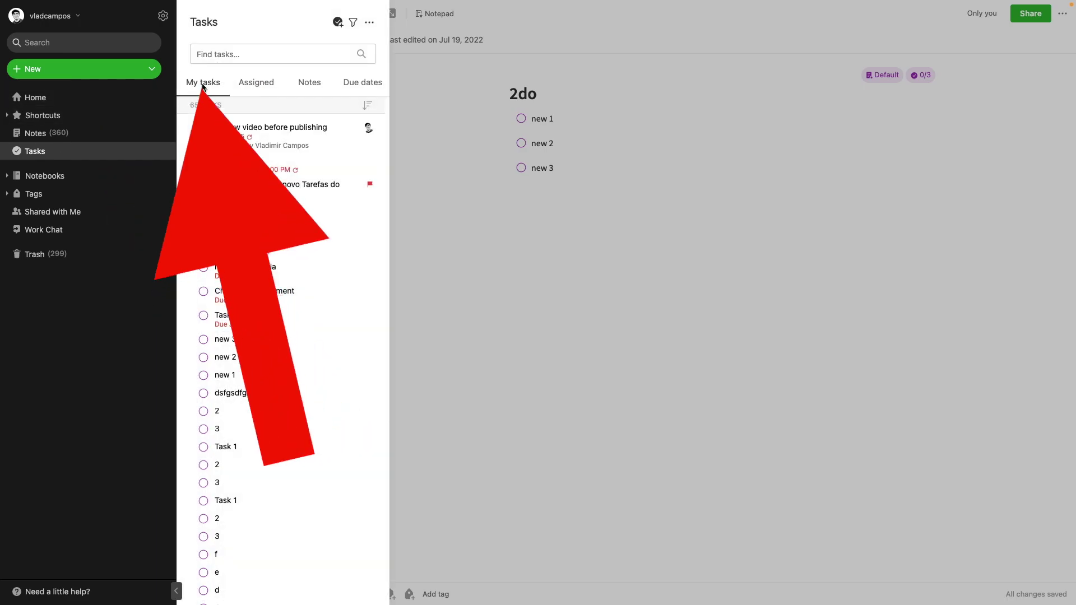
Group the tasks by due date, showing new 1–3 under No due date
{"action": "left_click", "coordinate": [250, 83]}
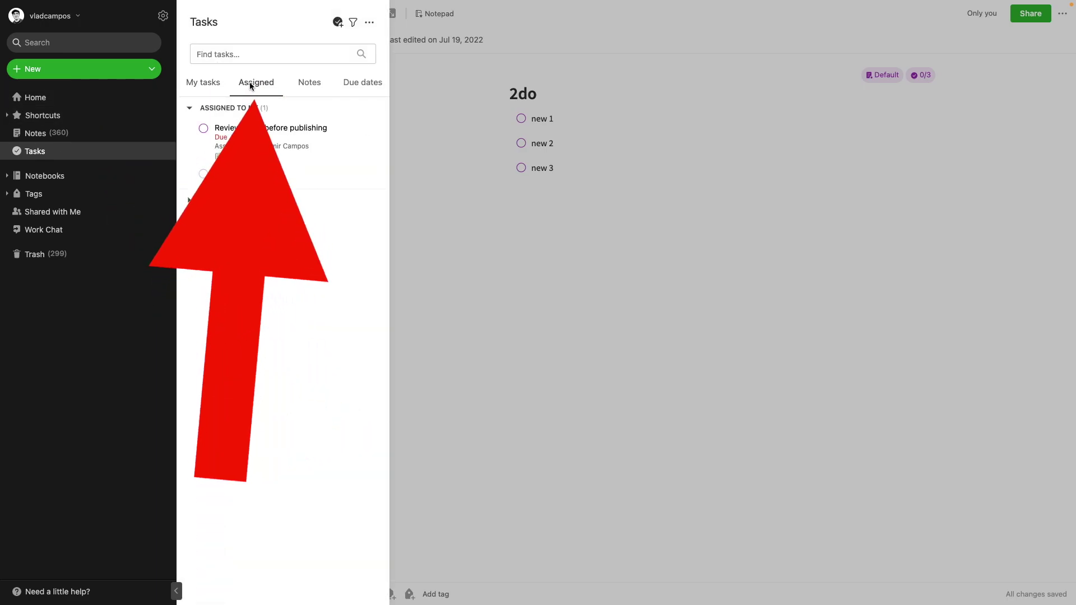
{"action": "left_click", "coordinate": [365, 82]}
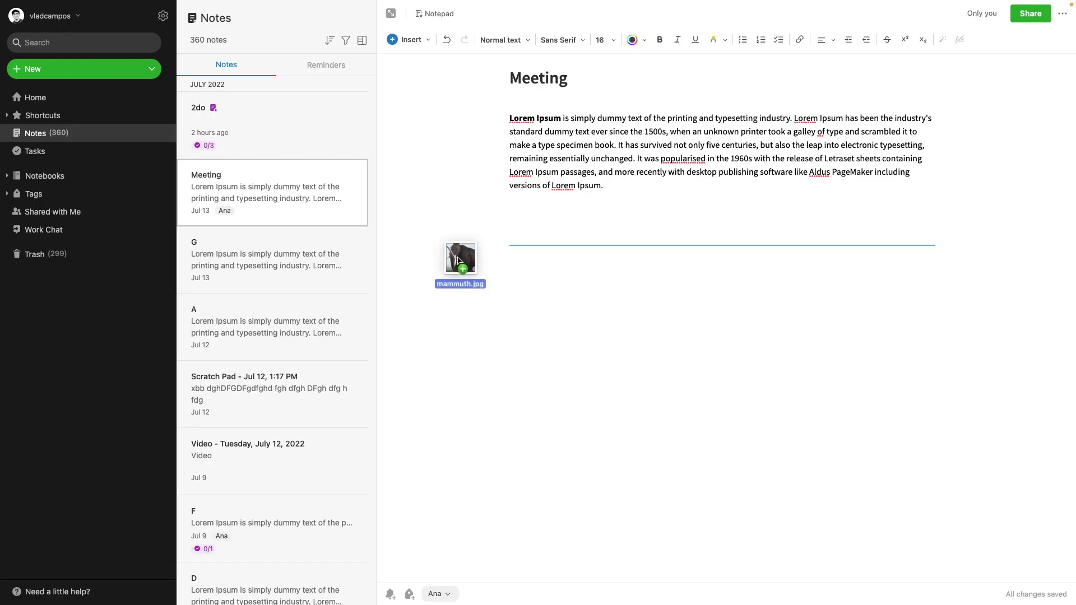
Add mammuth.jpg to the Meeting note, draw a red arrow on it, and save
{"action": "left_click_drag", "start_coordinate": [457, 327], "coordinate": [537, 234]}
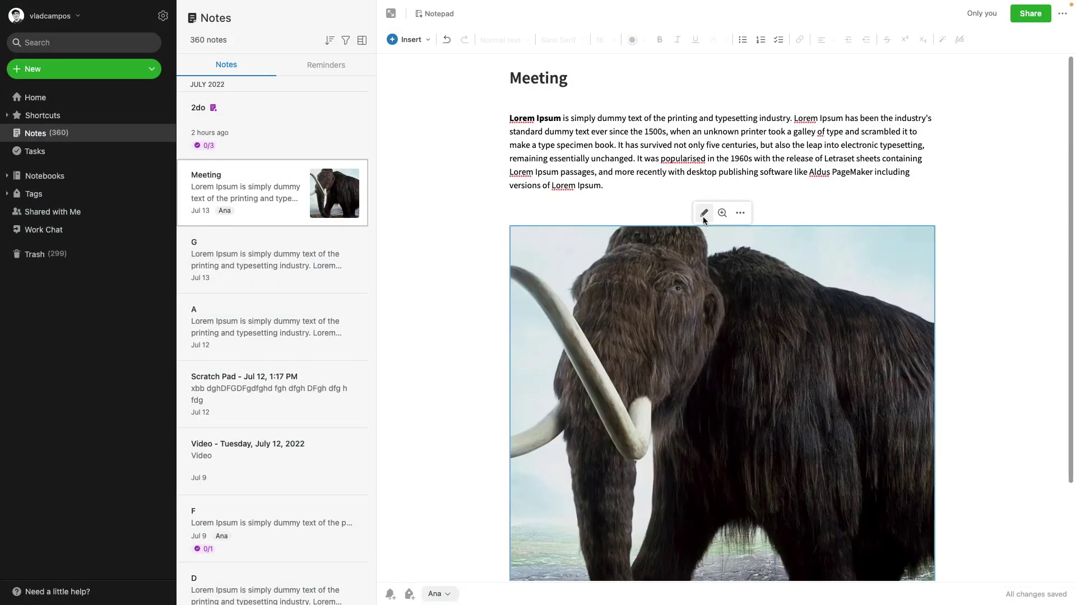
{"action": "left_click", "coordinate": [704, 214]}
{"action": "left_click_drag", "start_coordinate": [360, 374], "coordinate": [370, 484]}
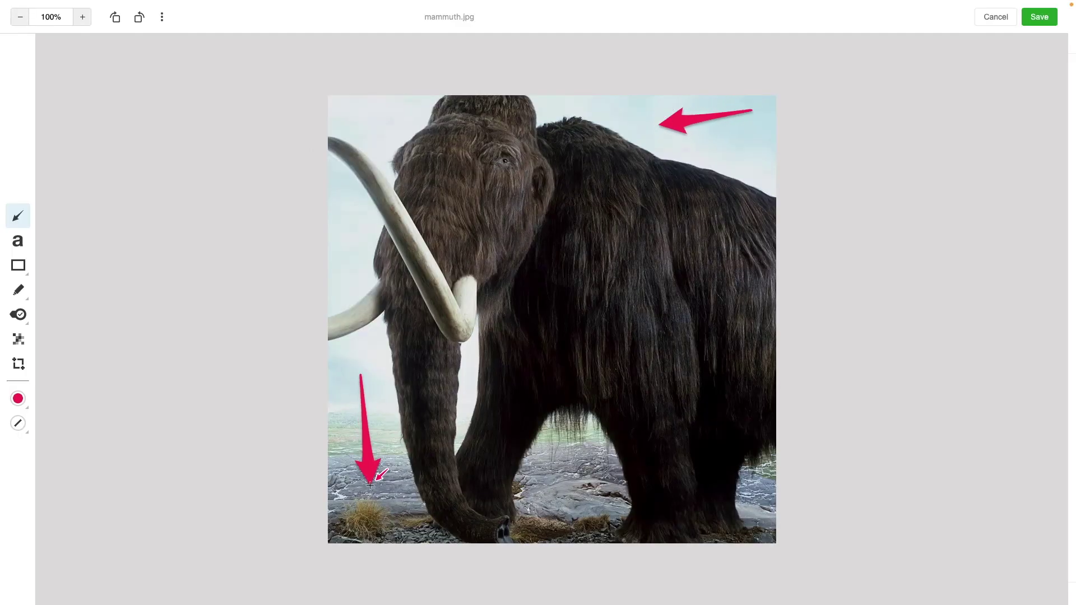
{"action": "left_click", "coordinate": [1038, 16]}
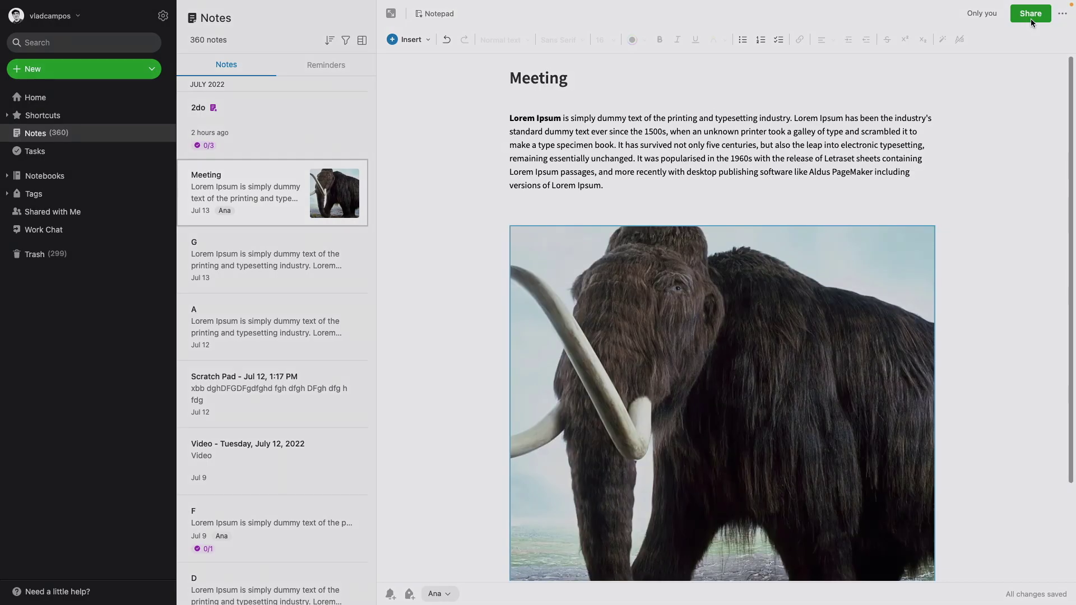
Insert a 'Remove background' task due July 22 above the mammoth image
{"action": "left_click", "coordinate": [400, 39]}
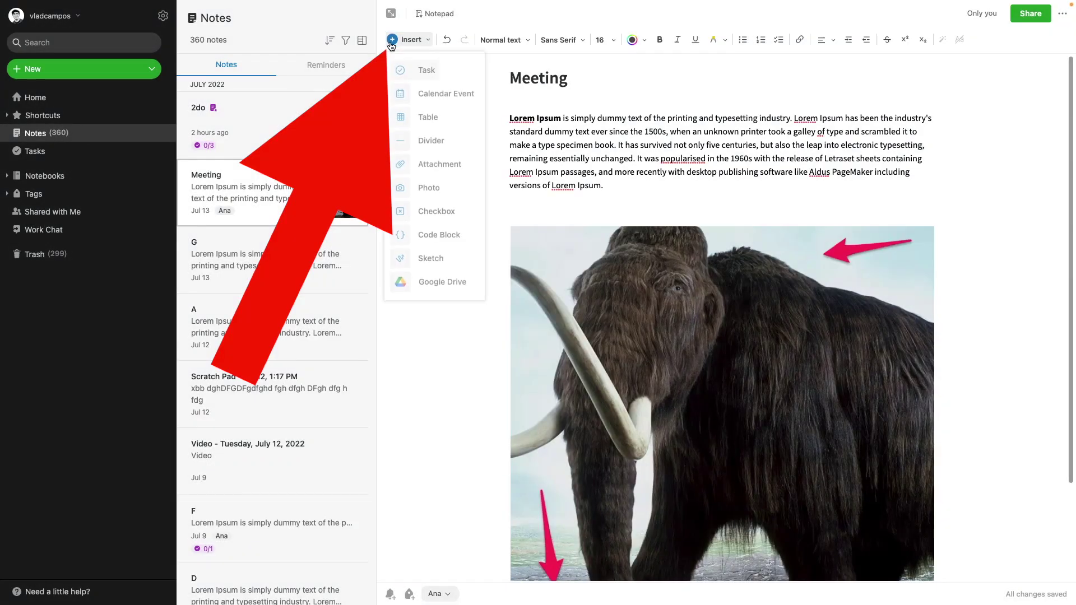
{"action": "left_click", "coordinate": [423, 72]}
{"action": "type", "text": "Remove background"}
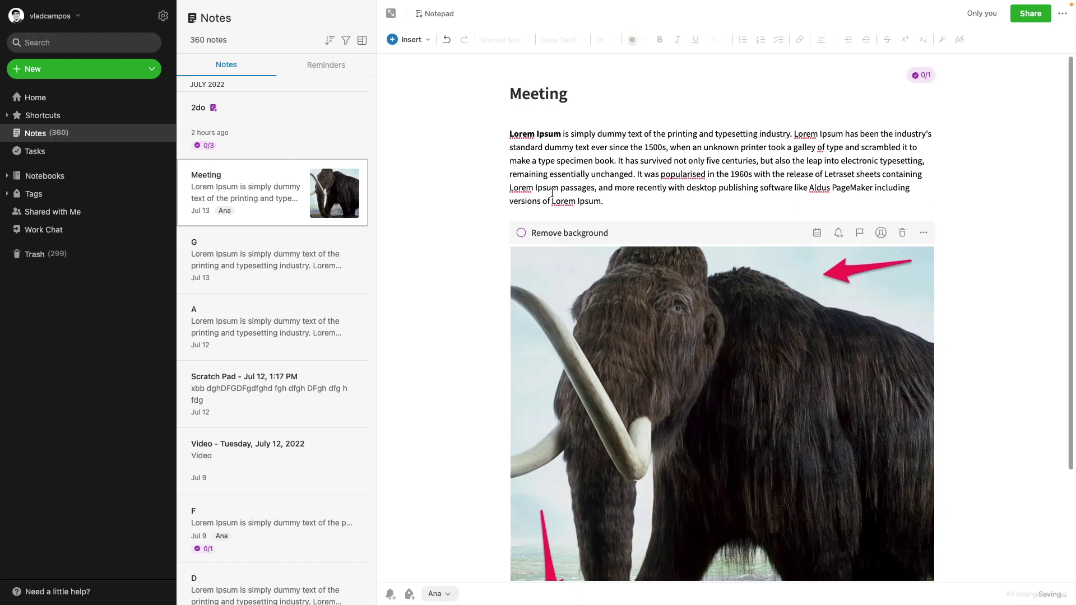
{"action": "left_click", "coordinate": [817, 233]}
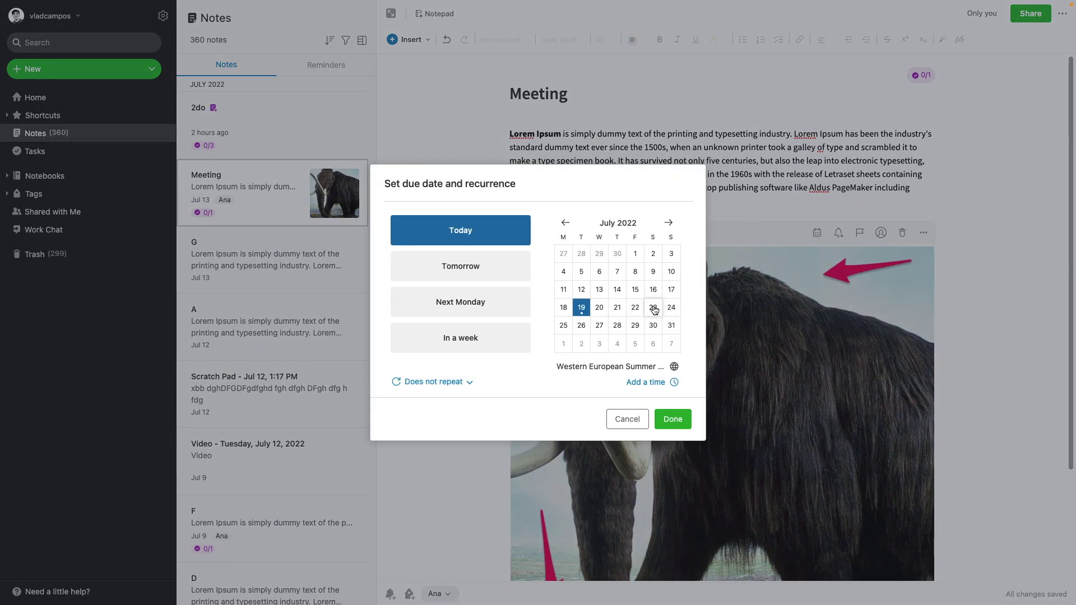
{"action": "left_click", "coordinate": [635, 308]}
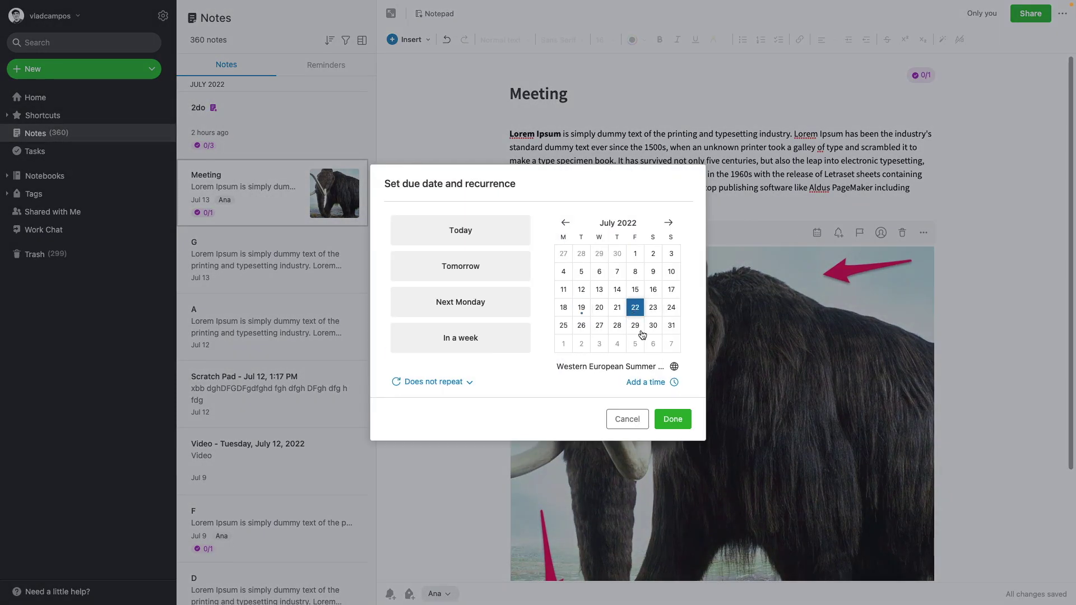
{"action": "left_click", "coordinate": [672, 419]}
Attach the Lean and Agile PDF below the image, shown as a compact attachment
{"action": "scroll", "coordinate": [706, 445], "scroll_direction": "down", "scroll_amount": 3}
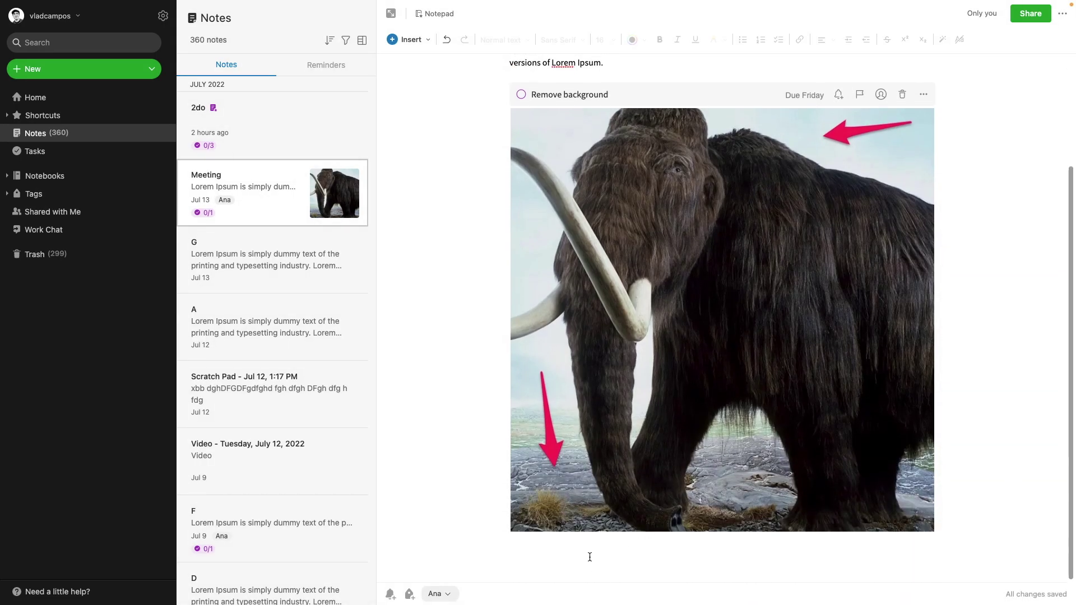
{"action": "left_click", "coordinate": [590, 557]}
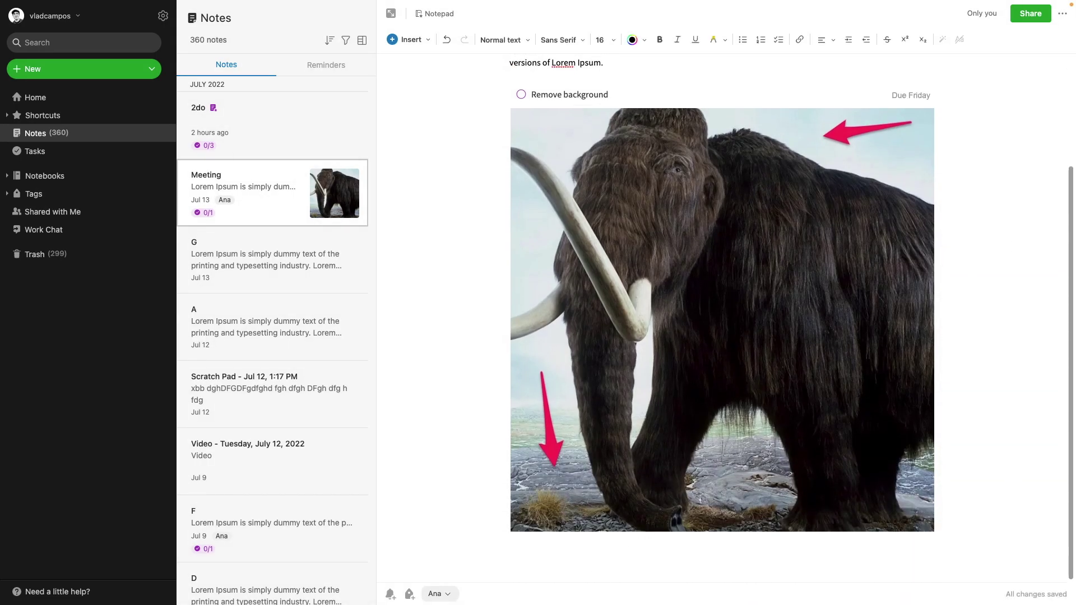
{"action": "left_click_drag", "start_coordinate": [717, 448], "coordinate": [843, 341]}
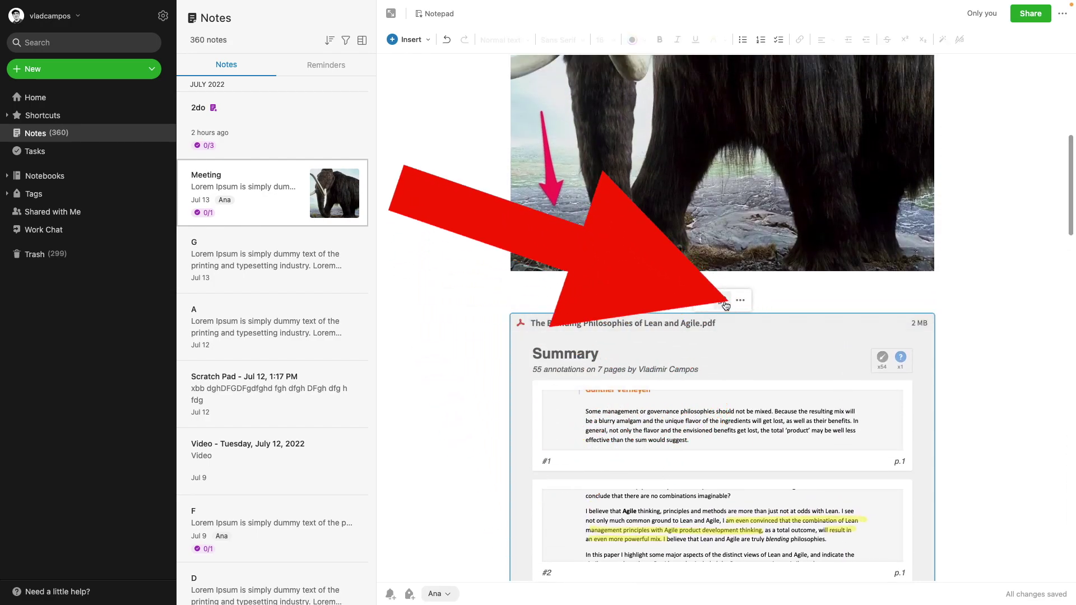
{"action": "left_click", "coordinate": [741, 302]}
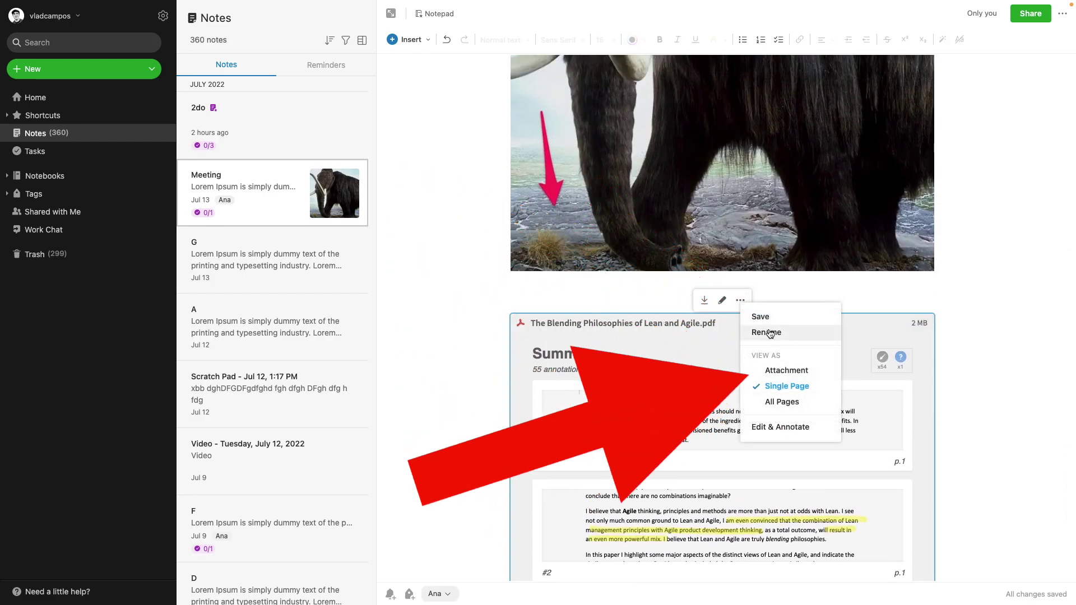
{"action": "left_click", "coordinate": [785, 370]}
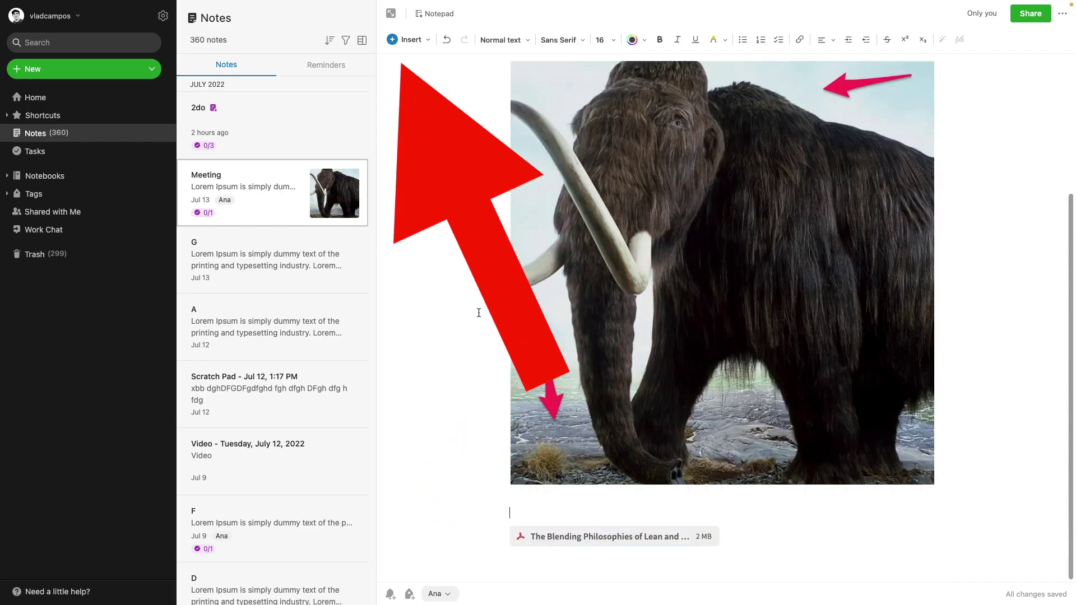
Insert a 'Summarize' task due July 29 below the mammoth image
{"action": "left_click", "coordinate": [408, 39]}
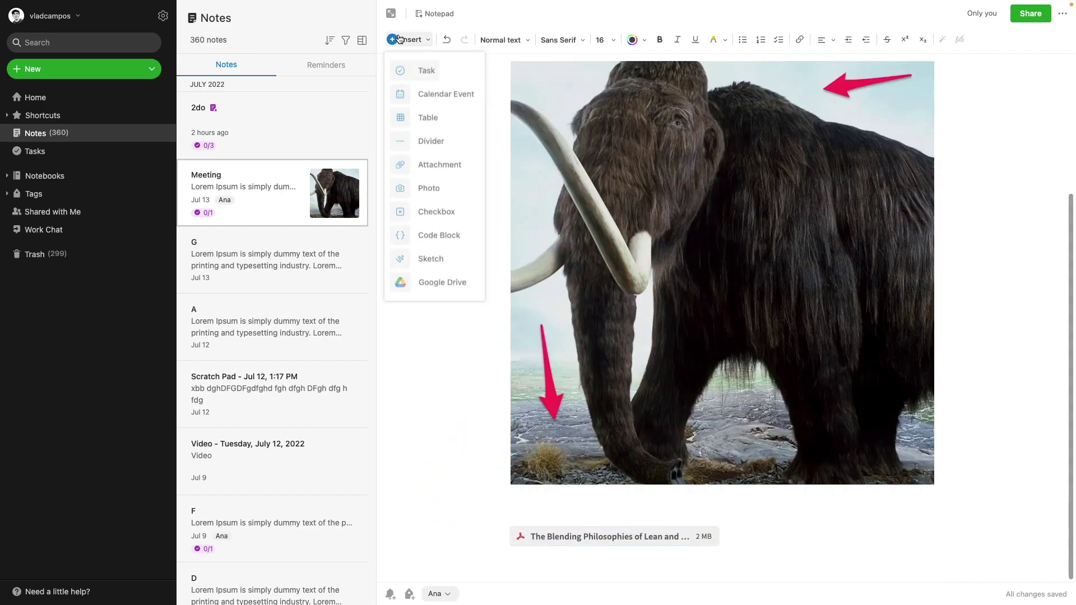
{"action": "left_click", "coordinate": [416, 80]}
{"action": "type", "text": "Summarize"}
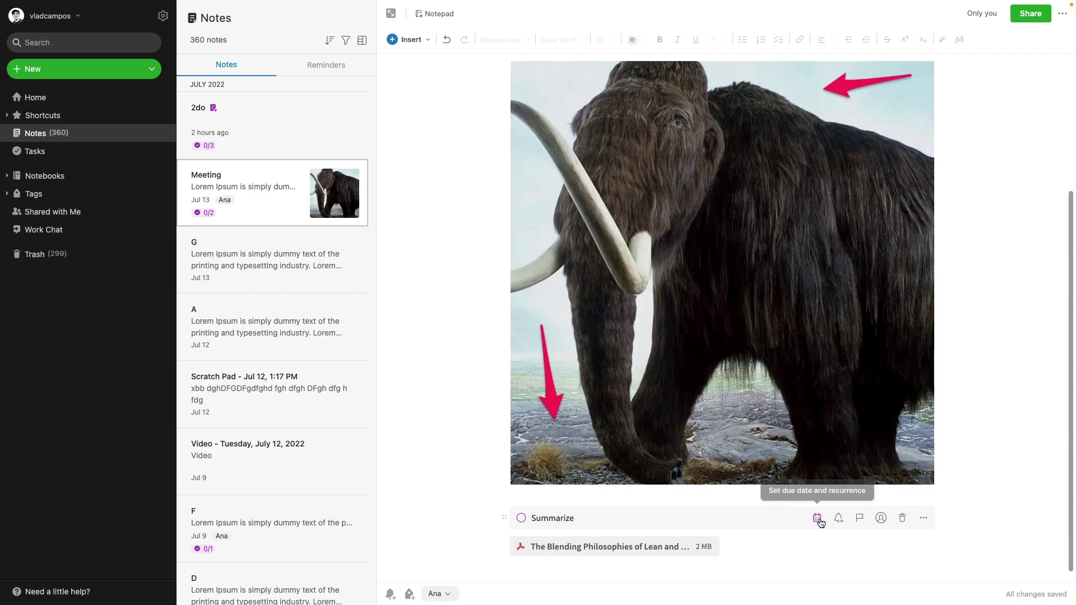
{"action": "left_click", "coordinate": [818, 519]}
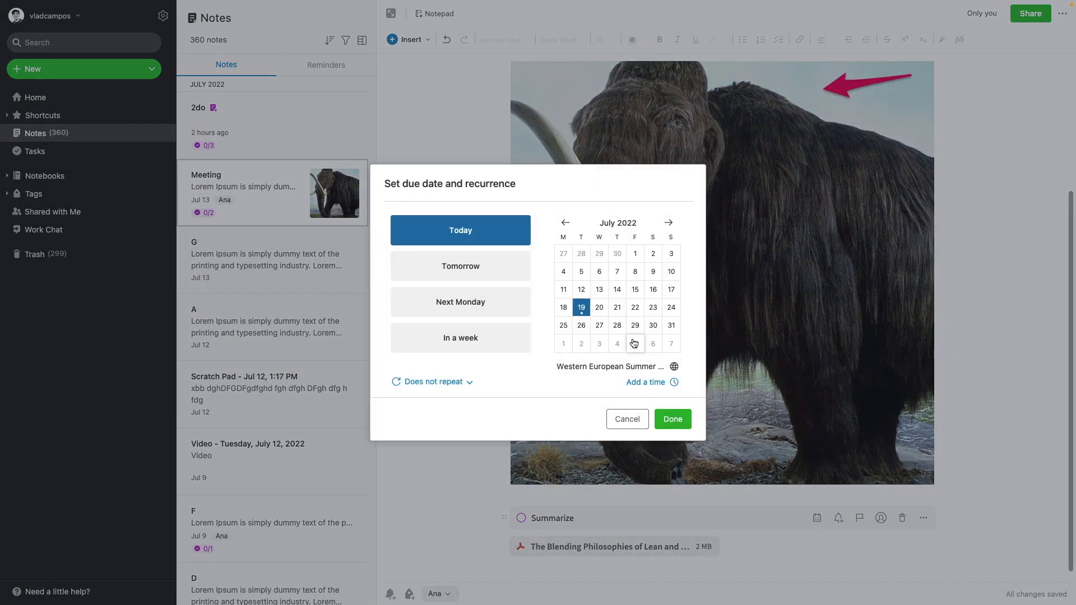
{"action": "left_click", "coordinate": [634, 327]}
{"action": "left_click", "coordinate": [674, 420]}
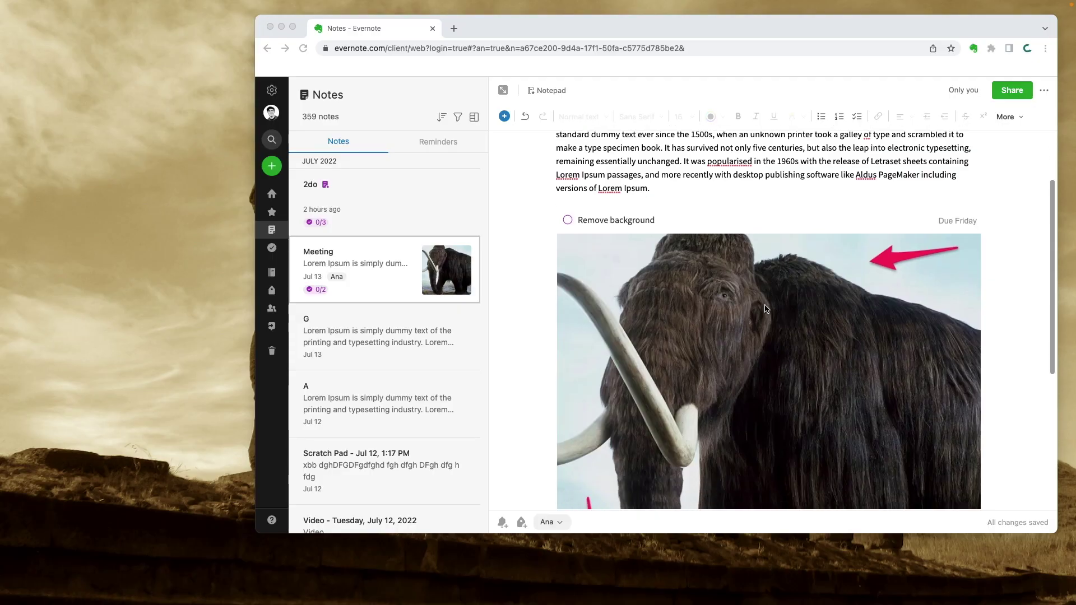
{"action": "scroll", "coordinate": [764, 304], "scroll_direction": "down", "scroll_amount": 5}
{"action": "scroll", "coordinate": [764, 304], "scroll_direction": "up", "scroll_amount": 5}
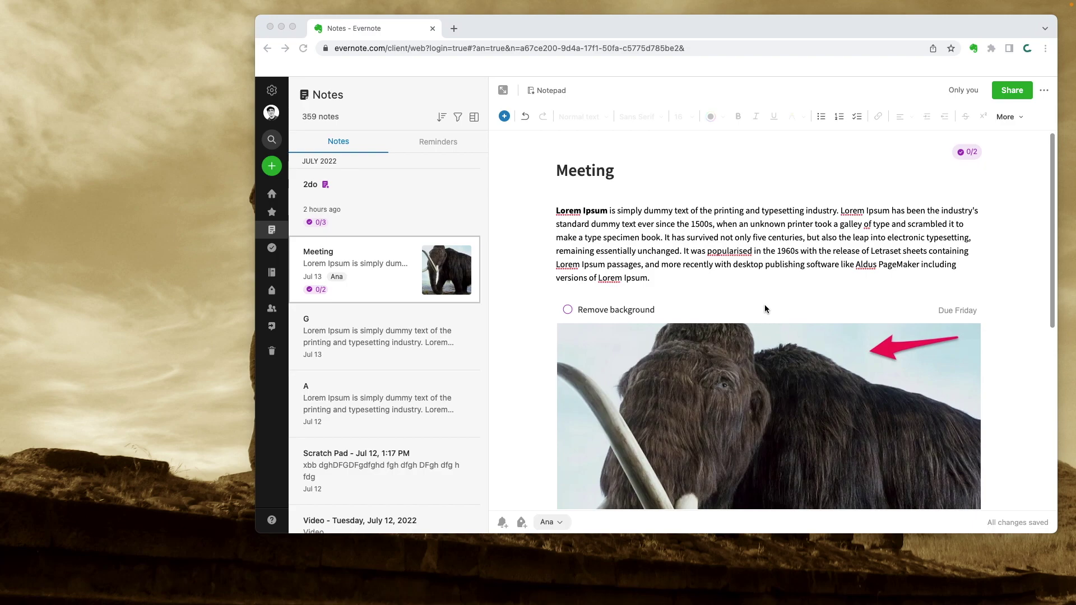
{"action": "left_click", "coordinate": [1011, 91]}
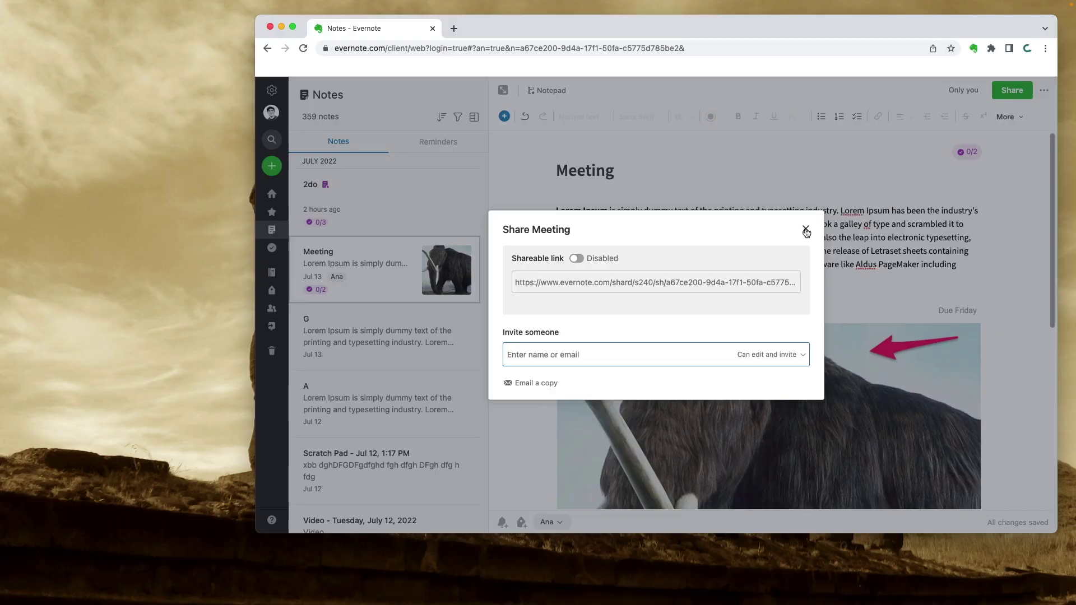
{"action": "left_click", "coordinate": [805, 231]}
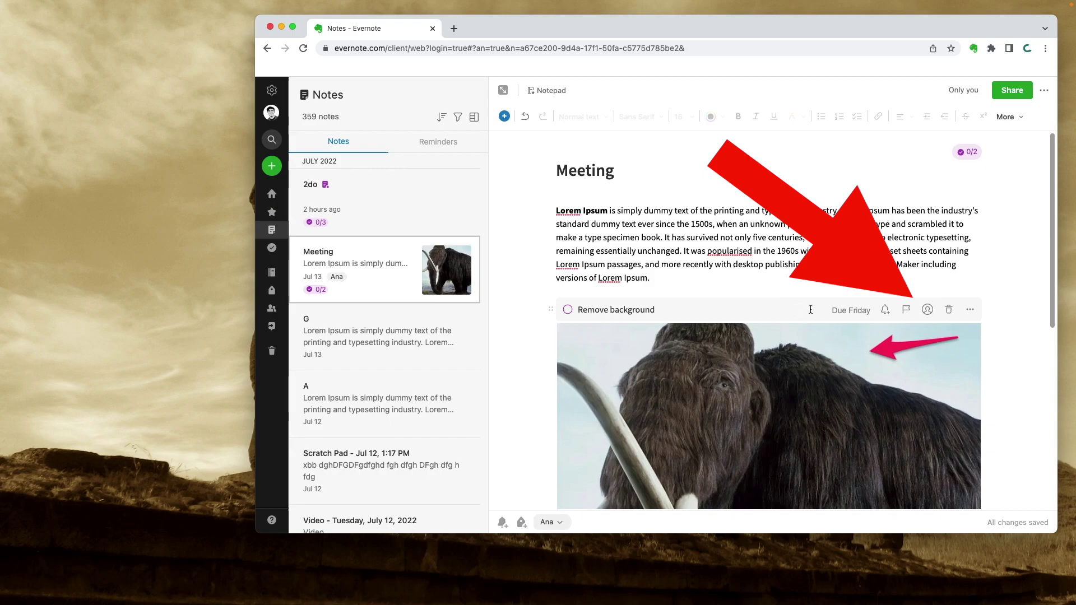
{"action": "scroll", "coordinate": [784, 275], "scroll_direction": "down", "scroll_amount": 10}
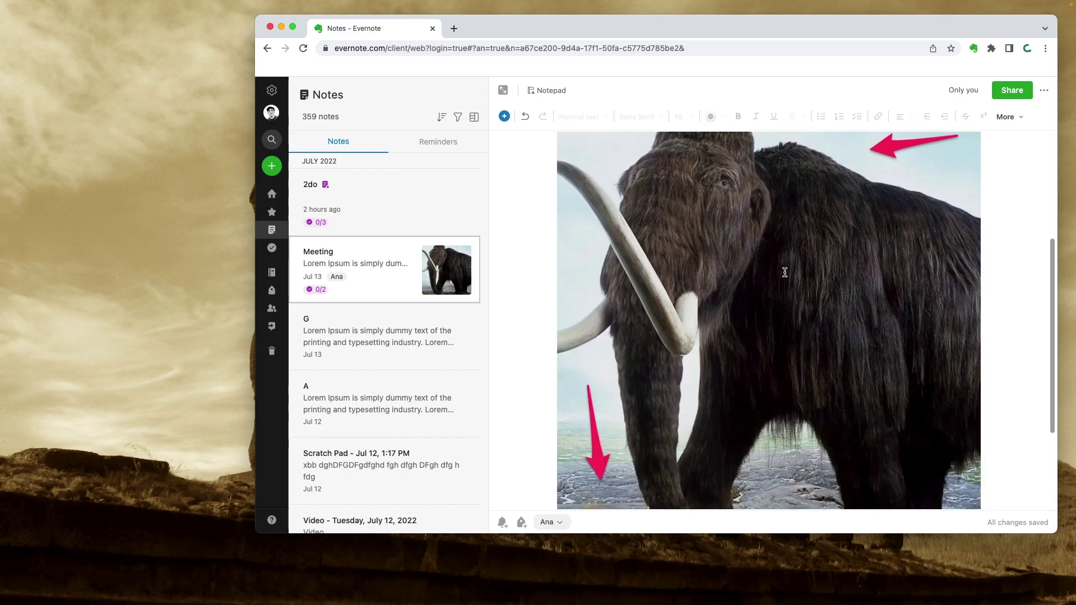
{"action": "left_click", "coordinate": [731, 432]}
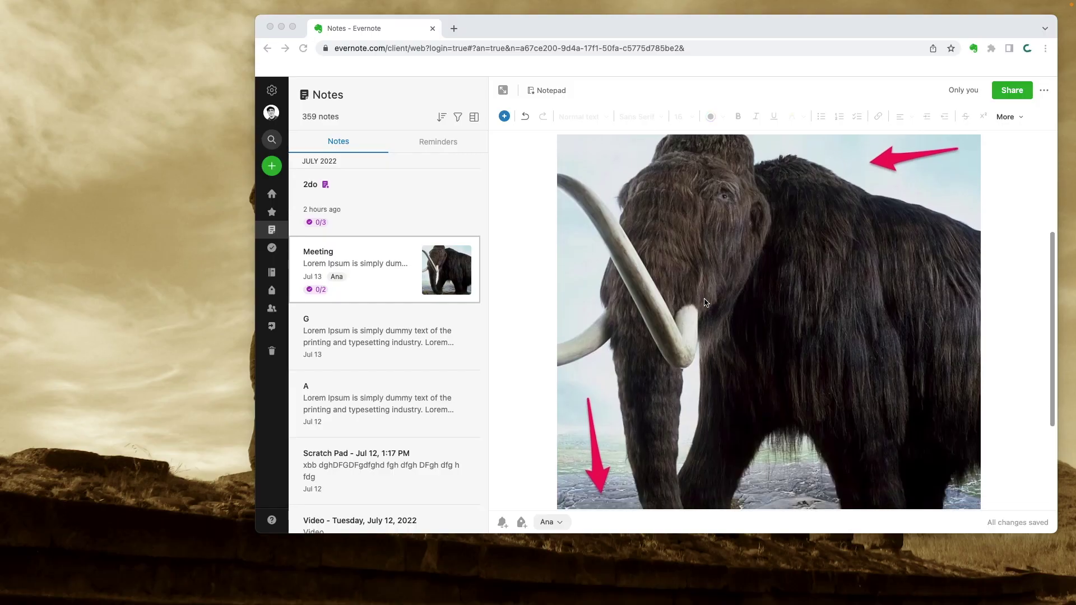
{"action": "scroll", "coordinate": [705, 303], "scroll_direction": "down", "scroll_amount": 5}
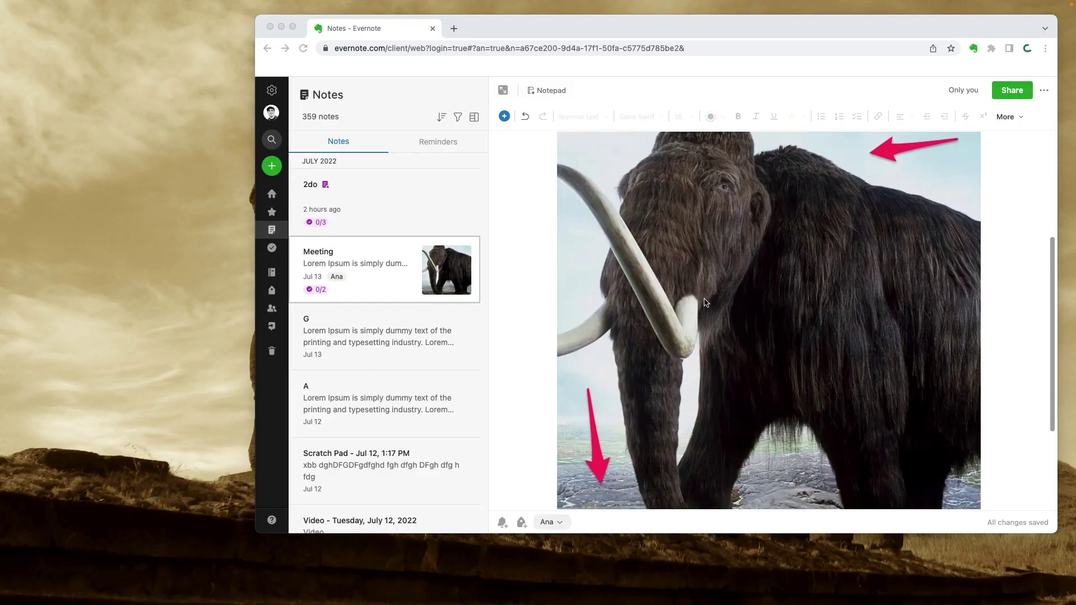
{"action": "scroll", "coordinate": [705, 303], "scroll_direction": "up", "scroll_amount": 5}
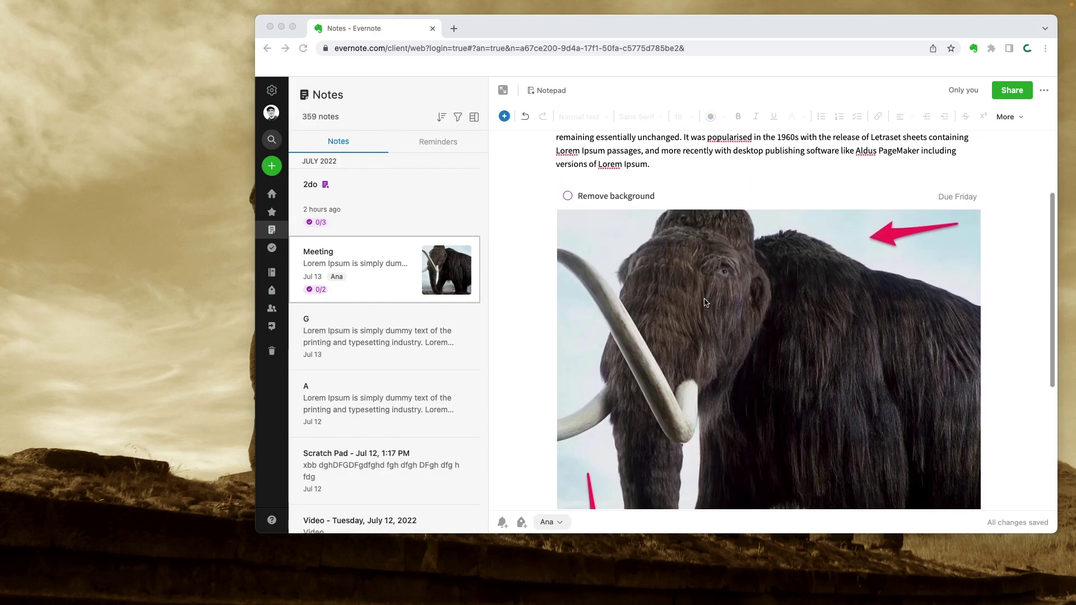